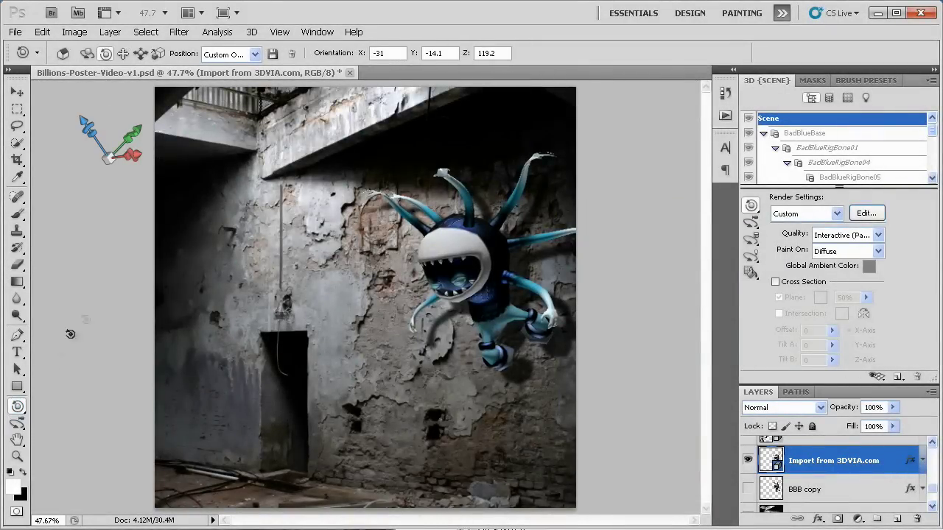
Rotate and roll the blue 3D monster to try different orientations against the wall
{"action": "left_click_drag", "start_coordinate": [473, 284], "coordinate": [441, 235]}
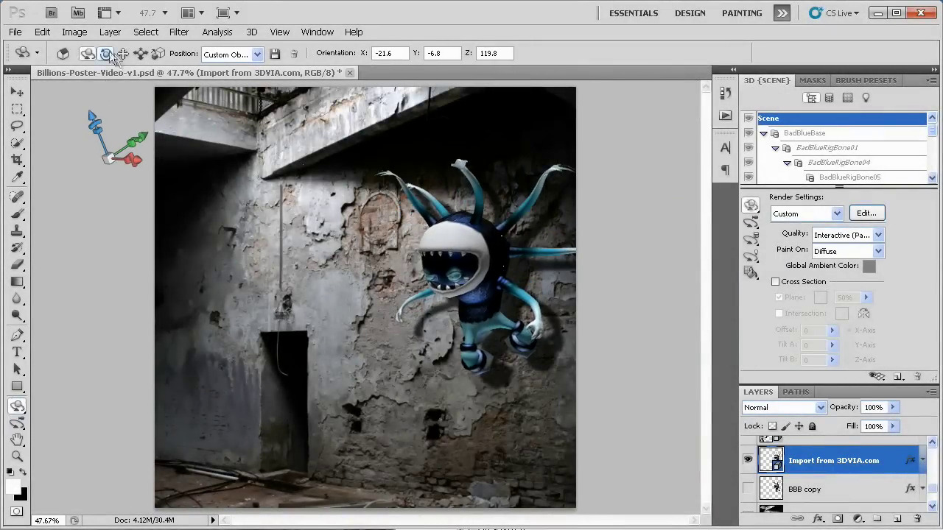
{"action": "left_click_drag", "start_coordinate": [419, 189], "coordinate": [332, 246]}
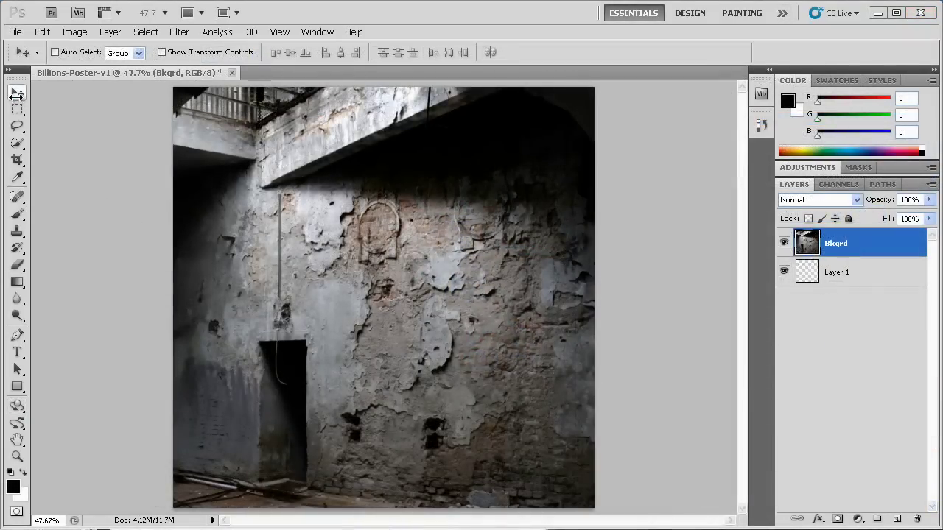
Reposition the Bkgrd wall image slightly up and to the right within the poster canvas
{"action": "left_click_drag", "start_coordinate": [382, 304], "coordinate": [399, 294]}
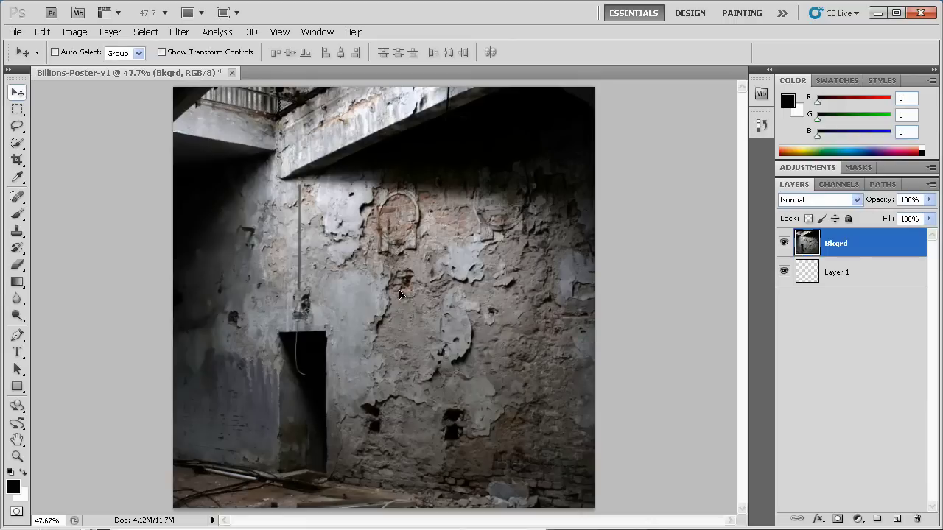
Search the 3DVIA community models for "billions" and import the Badblue Flying model
{"action": "left_click", "coordinate": [15, 32]}
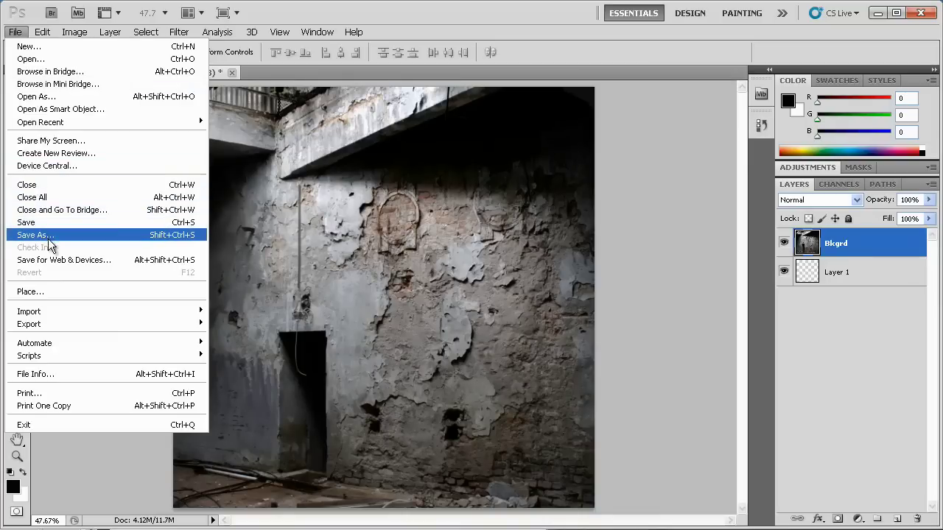
{"action": "mouse_move", "coordinate": [55, 310]}
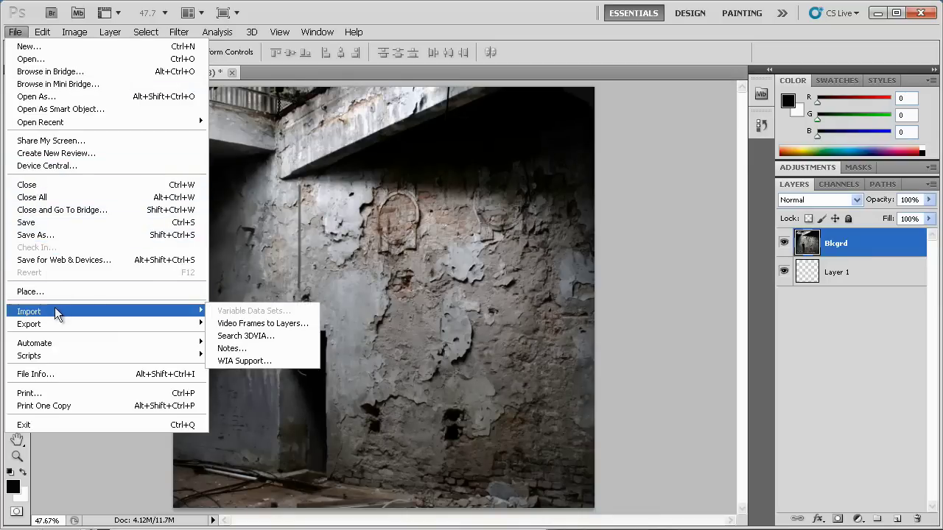
{"action": "left_click", "coordinate": [264, 337]}
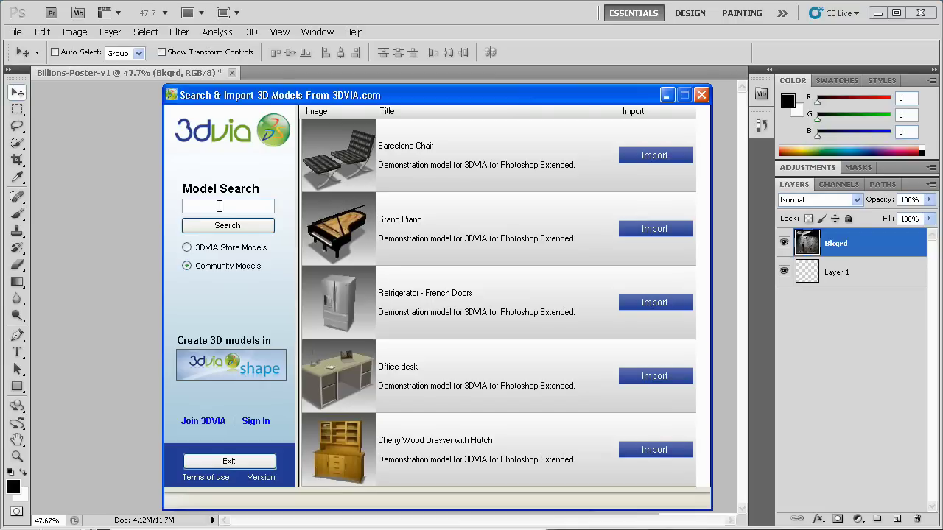
{"action": "left_click", "coordinate": [219, 206]}
{"action": "type", "text": "billions"}
{"action": "key", "text": "Return"}
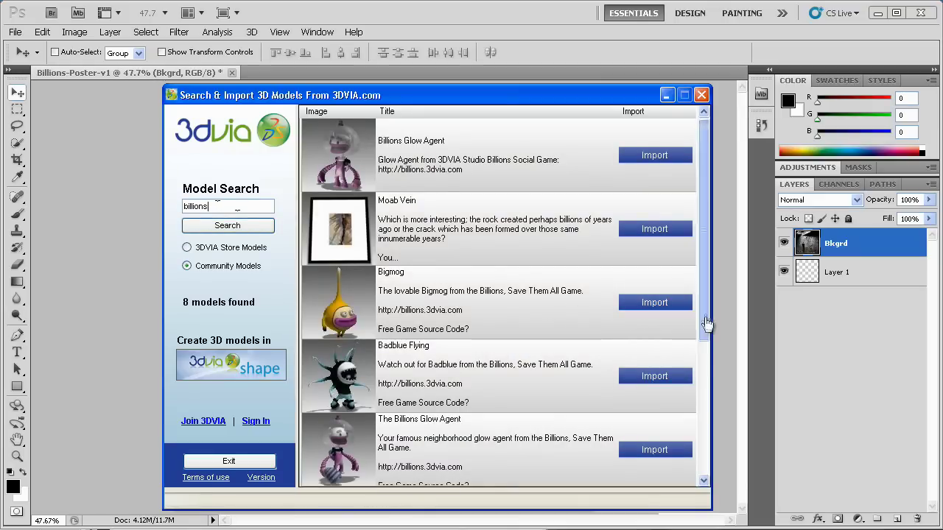
{"action": "left_click", "coordinate": [653, 377]}
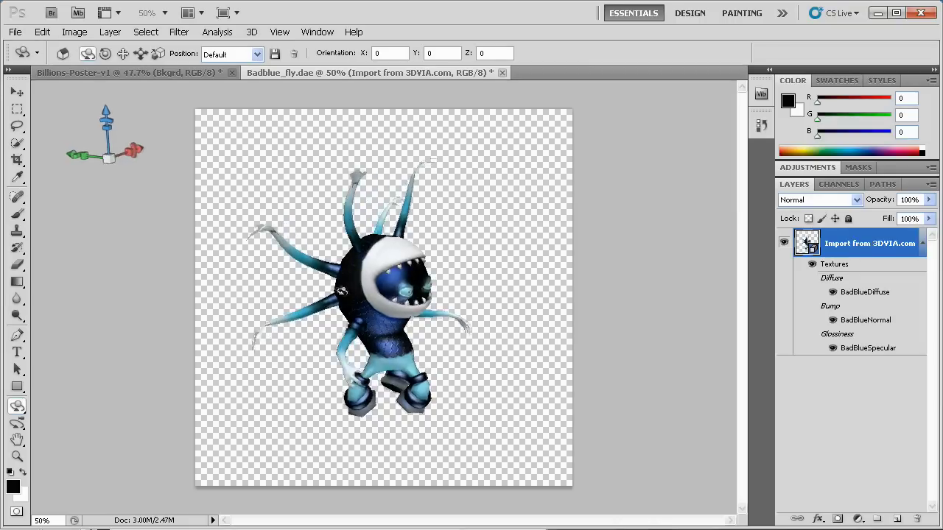
Rotate the Badblue model to face more toward the front and transfer it into the Billions poster document
{"action": "left_click_drag", "start_coordinate": [342, 291], "coordinate": [296, 272]}
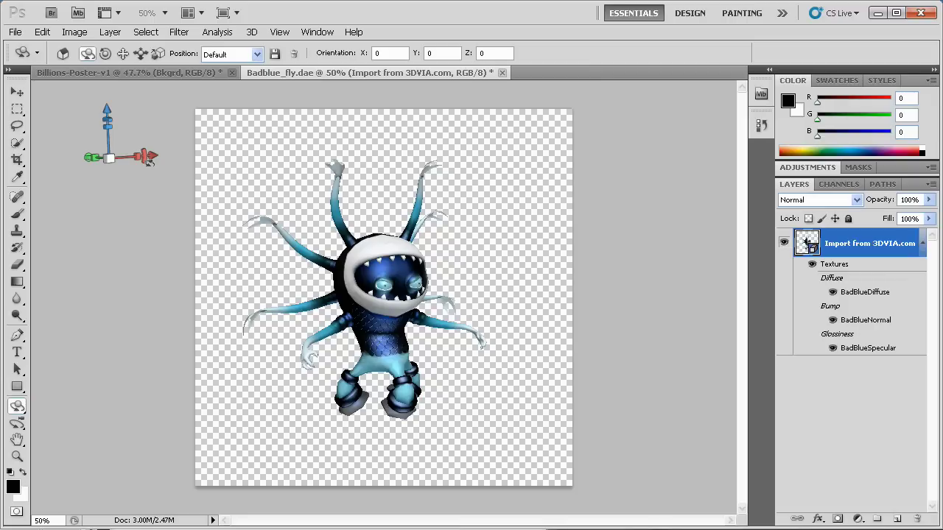
{"action": "key", "text": "v"}
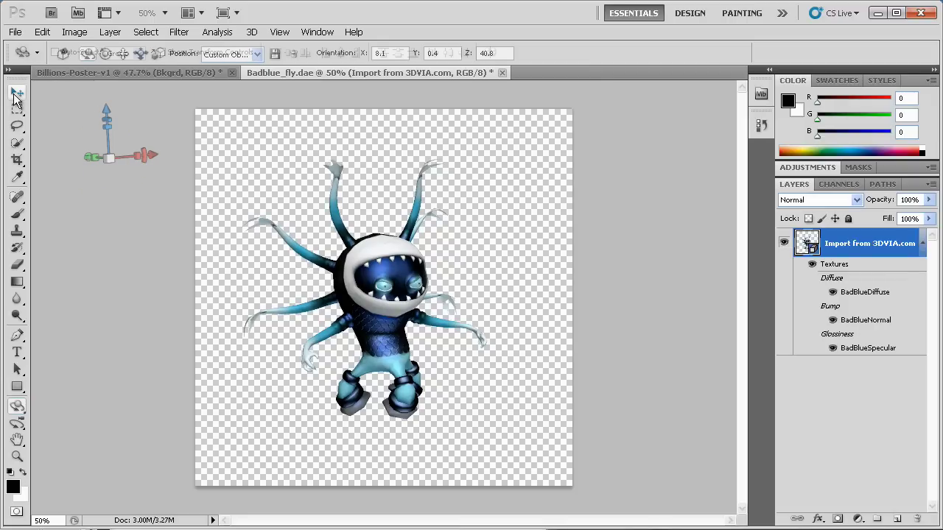
{"action": "left_click_drag", "start_coordinate": [259, 175], "coordinate": [345, 325]}
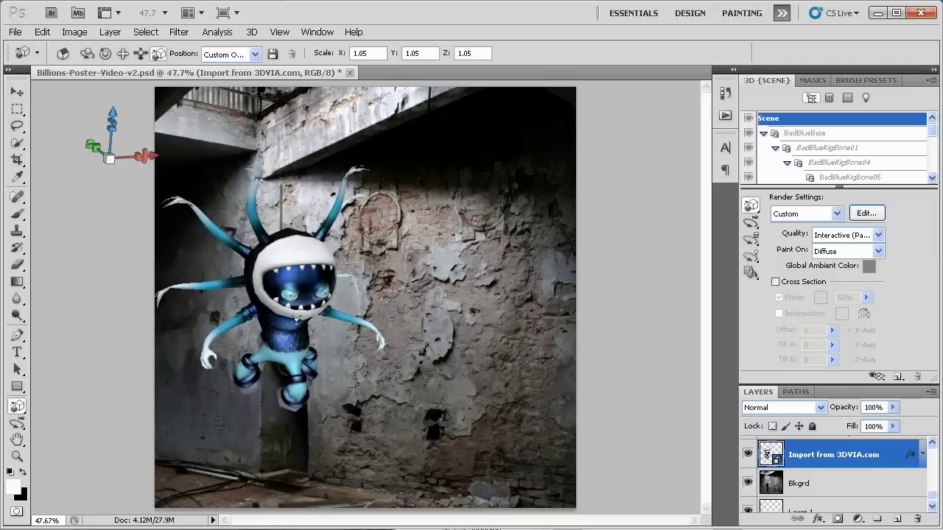
Move the Badblue model to the poster's upper-right area and rotate it to face the lower left
{"action": "left_click", "coordinate": [123, 53]}
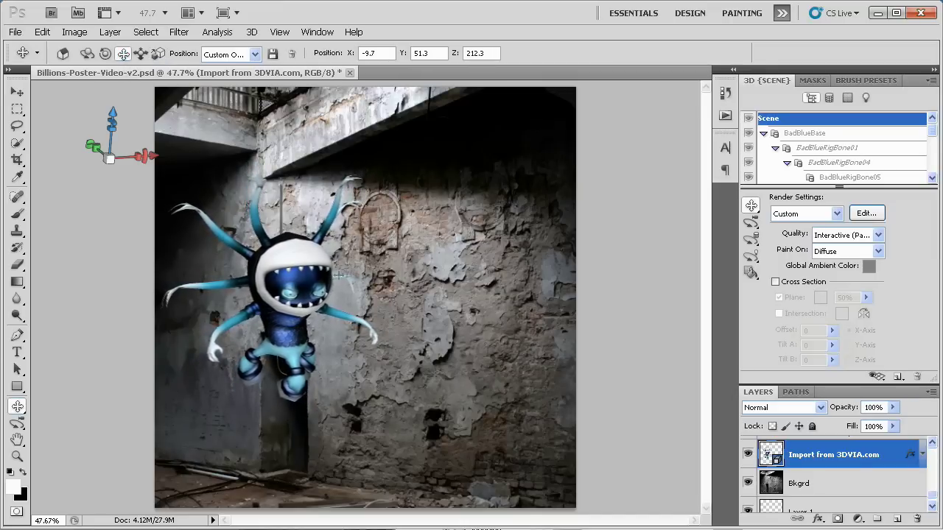
{"action": "left_click_drag", "start_coordinate": [338, 276], "coordinate": [534, 235]}
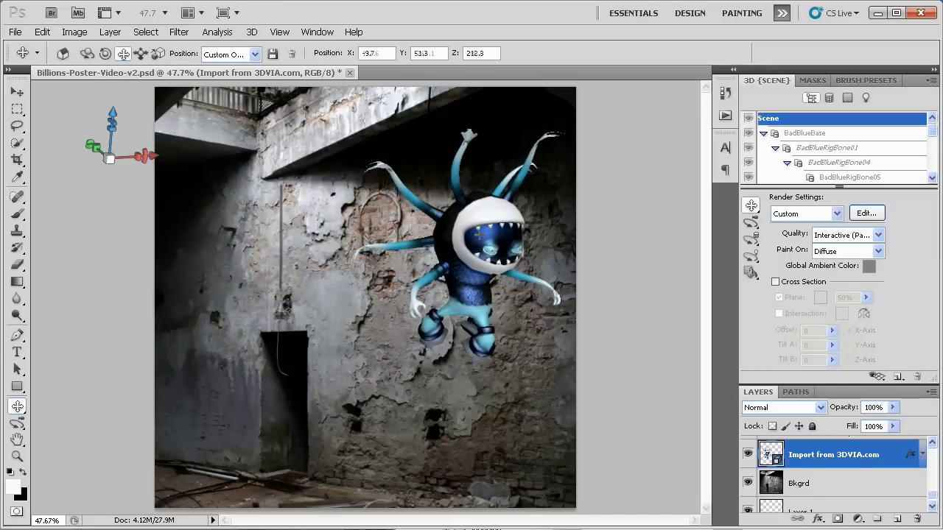
{"action": "left_click", "coordinate": [88, 54]}
{"action": "left_click_drag", "start_coordinate": [472, 242], "coordinate": [299, 258]}
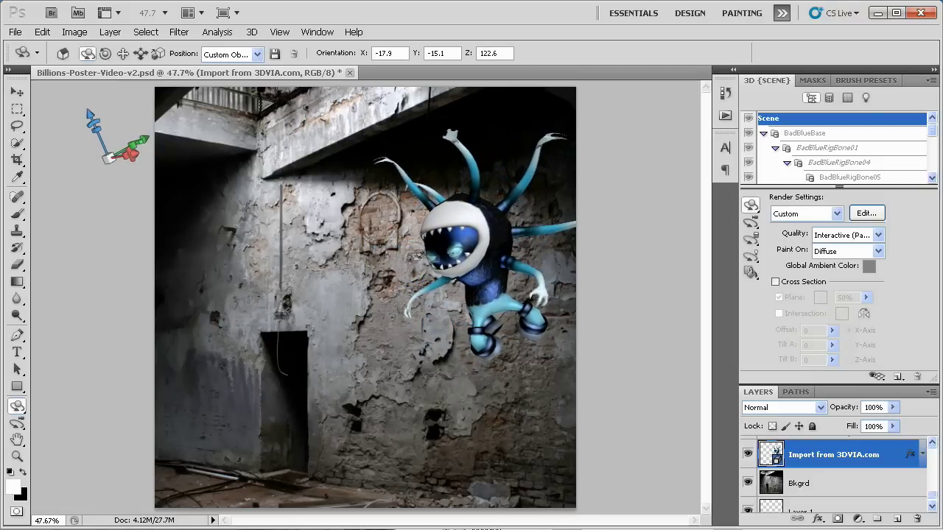
Rotate Infinite Light 1 to change the direction of the lighting on the Badblue model
{"action": "left_click", "coordinate": [866, 98]}
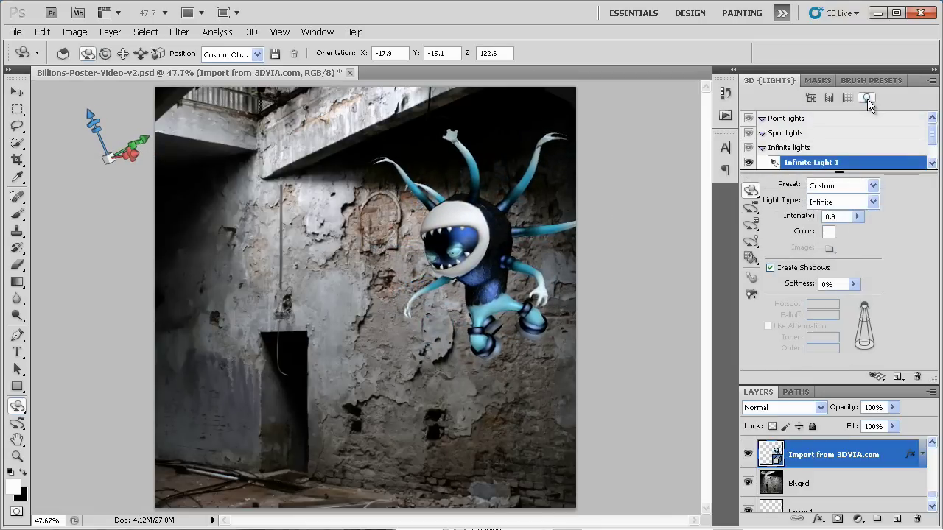
{"action": "scroll", "coordinate": [912, 158], "scroll_direction": "down", "scroll_amount": 1}
{"action": "left_click", "coordinate": [750, 242]}
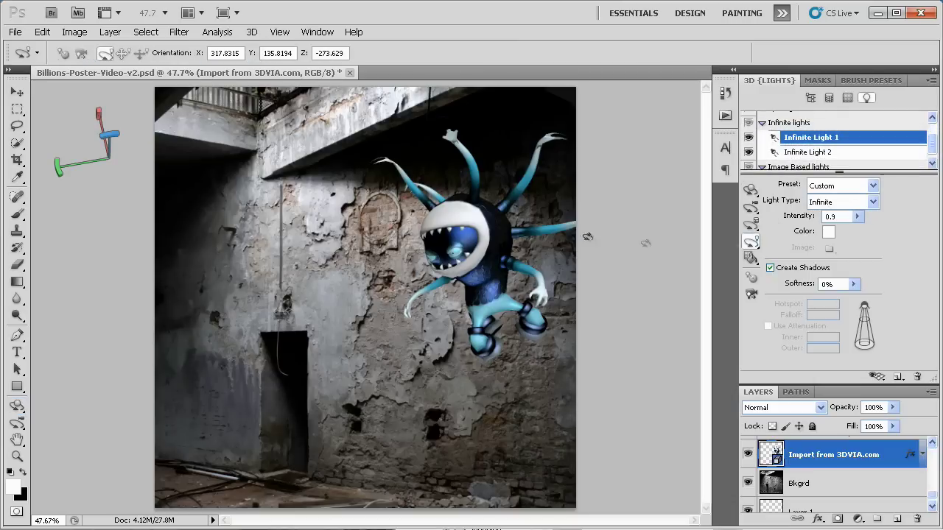
{"action": "left_click_drag", "start_coordinate": [424, 256], "coordinate": [281, 138]}
{"action": "left_click_drag", "start_coordinate": [364, 250], "coordinate": [484, 260]}
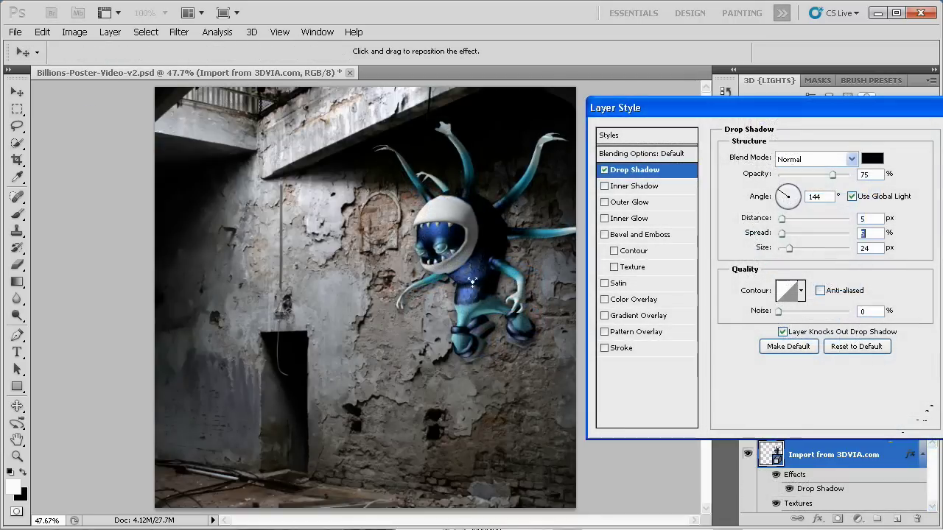
Increase the distance of the Badblue layer's drop shadow so it falls farther away on the wall, and apply the style
{"action": "left_click_drag", "start_coordinate": [782, 219], "coordinate": [810, 220]}
{"action": "left_click_drag", "start_coordinate": [438, 253], "coordinate": [438, 259]}
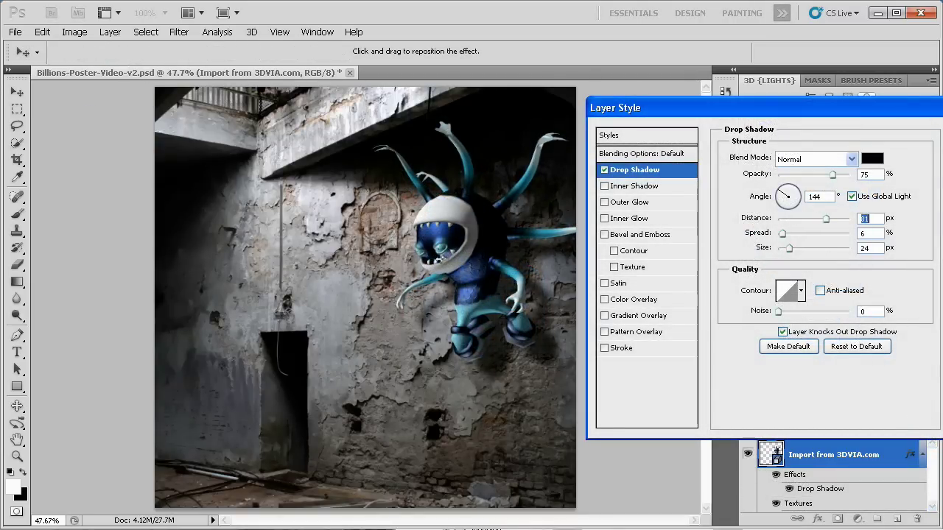
{"action": "key", "text": "Return"}
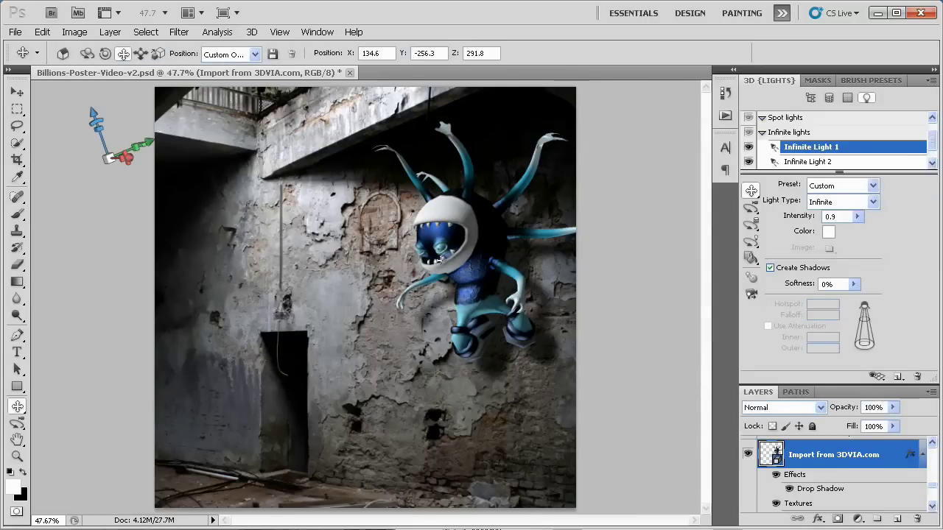
Import The Billions Glow Agent model from the 3DVIA "billions" search results
{"action": "key", "text": "shift+k"}
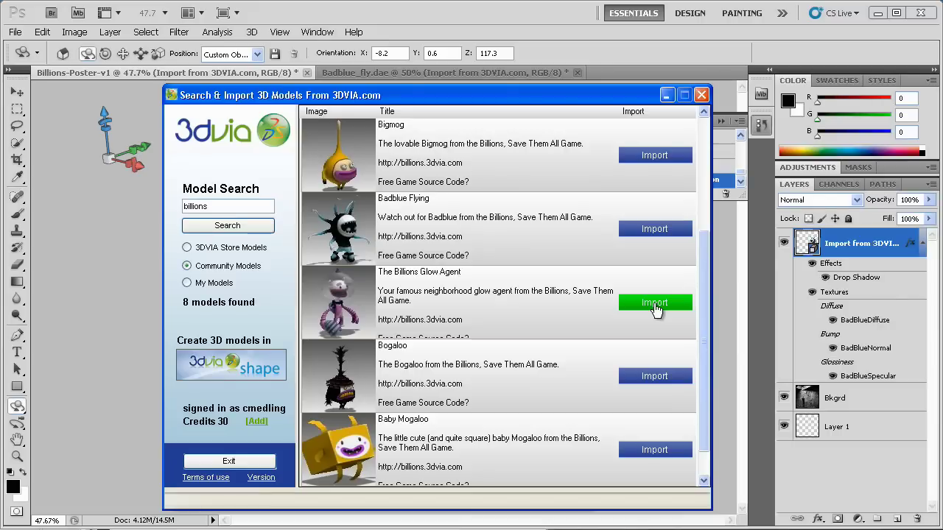
{"action": "left_click", "coordinate": [655, 305]}
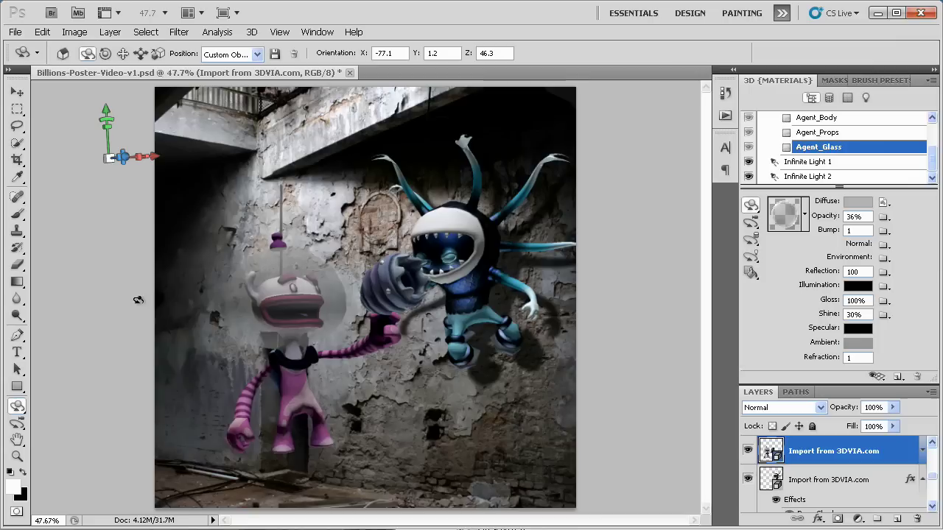
Rotate the Glow Agent toward the blue monster and scale it down
{"action": "left_click_drag", "start_coordinate": [321, 342], "coordinate": [367, 346]}
{"action": "left_click", "coordinate": [160, 54]}
{"action": "left_click_drag", "start_coordinate": [292, 308], "coordinate": [293, 349]}
Move the Glow Agent into the poster's lower-left corner and fine-tune its placement
{"action": "left_click", "coordinate": [123, 54]}
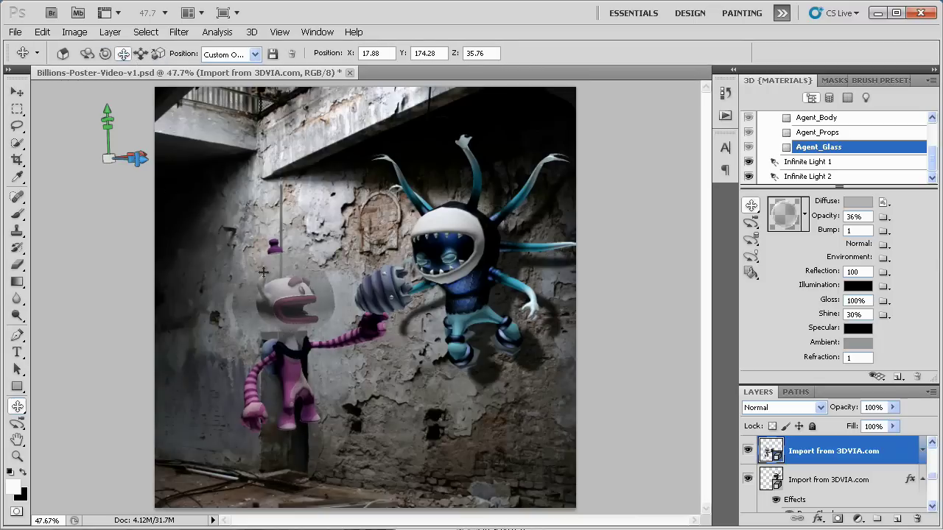
{"action": "left_click_drag", "start_coordinate": [296, 313], "coordinate": [206, 407]}
{"action": "left_click", "coordinate": [159, 54]}
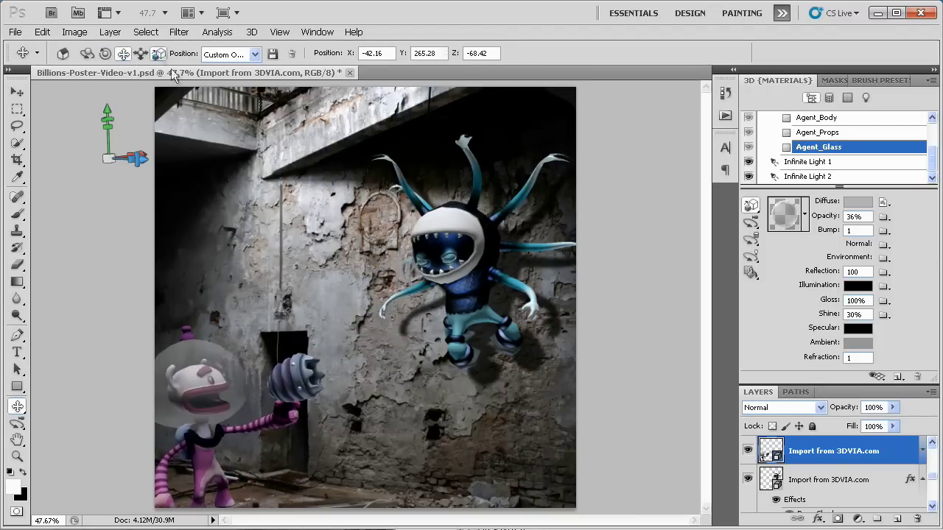
{"action": "left_click", "coordinate": [123, 53]}
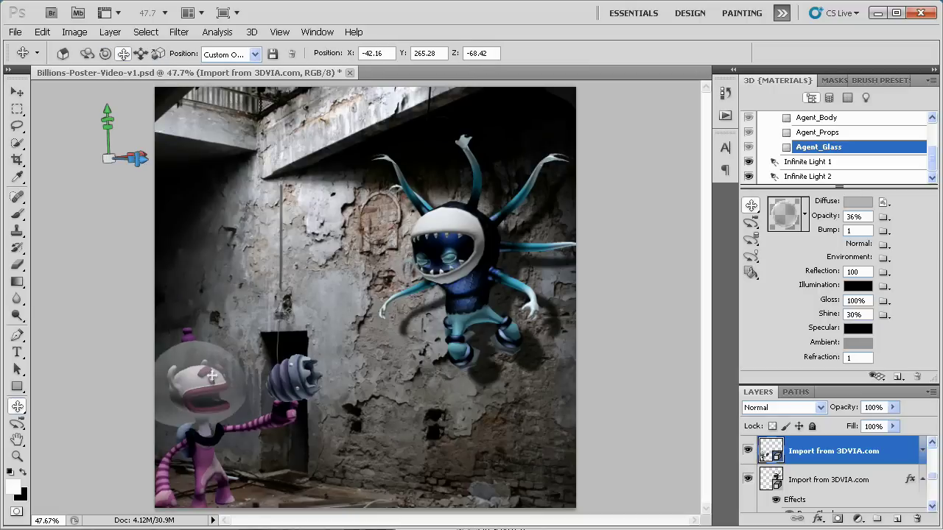
{"action": "mouse_move", "coordinate": [210, 391]}
{"action": "left_mouse_down"}
{"action": "mouse_move", "coordinate": [216, 402]}
{"action": "mouse_move", "coordinate": [210, 381]}
{"action": "left_mouse_up"}
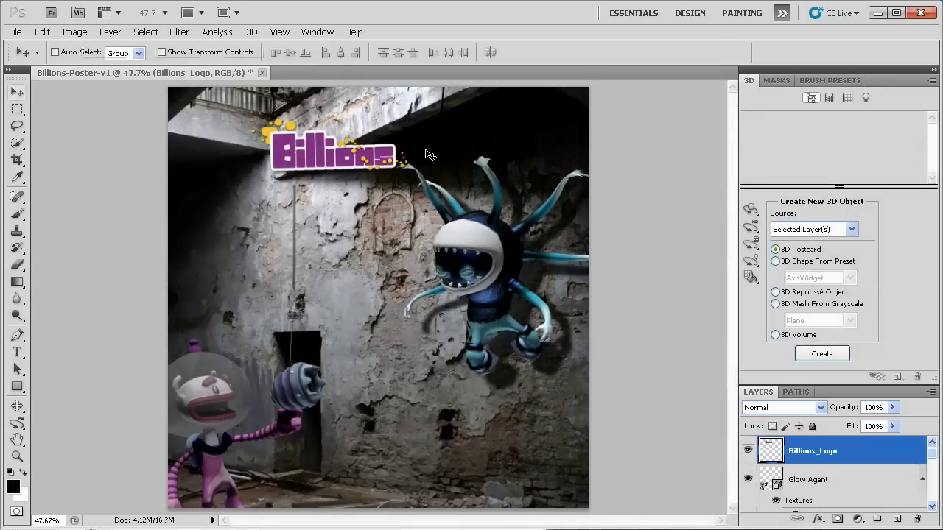
Tilt the Billions_Logo layer to match the slope of the concrete beam and position it along the beam
{"action": "key", "text": "ctrl+t"}
{"action": "left_click_drag", "start_coordinate": [418, 116], "coordinate": [399, 87]}
{"action": "left_click_drag", "start_coordinate": [321, 172], "coordinate": [334, 136]}
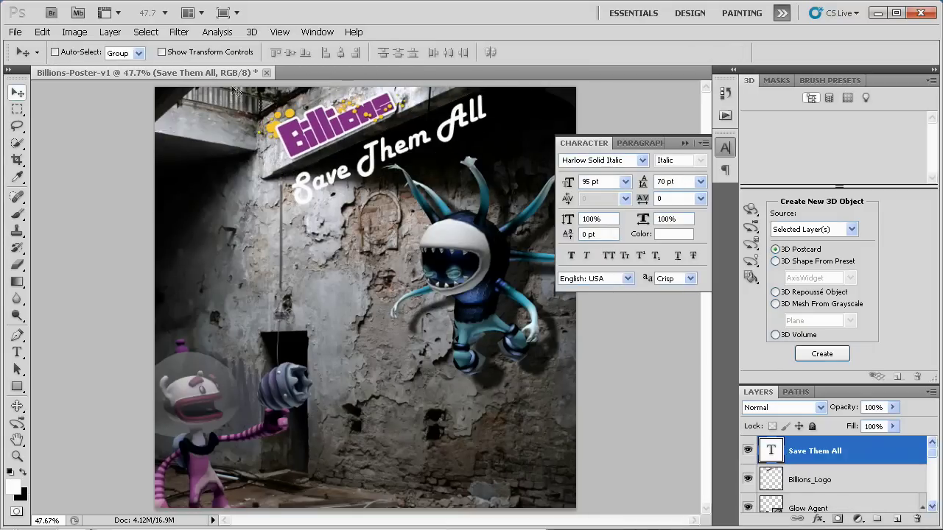
Create a Repoussé 3D object from the Save Them All text layer and set its extrusion depth to 0.5
{"action": "left_click", "coordinate": [252, 32]}
{"action": "mouse_move", "coordinate": [305, 116]}
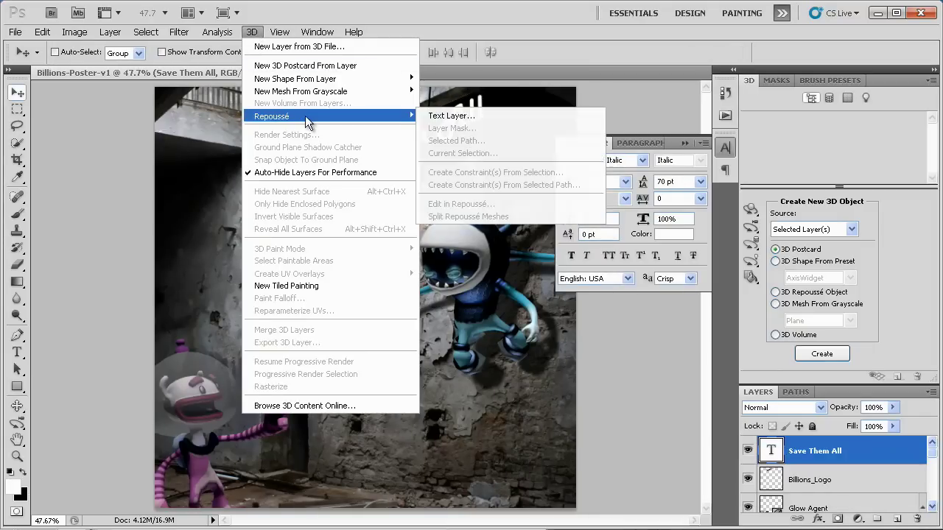
{"action": "left_click", "coordinate": [438, 116]}
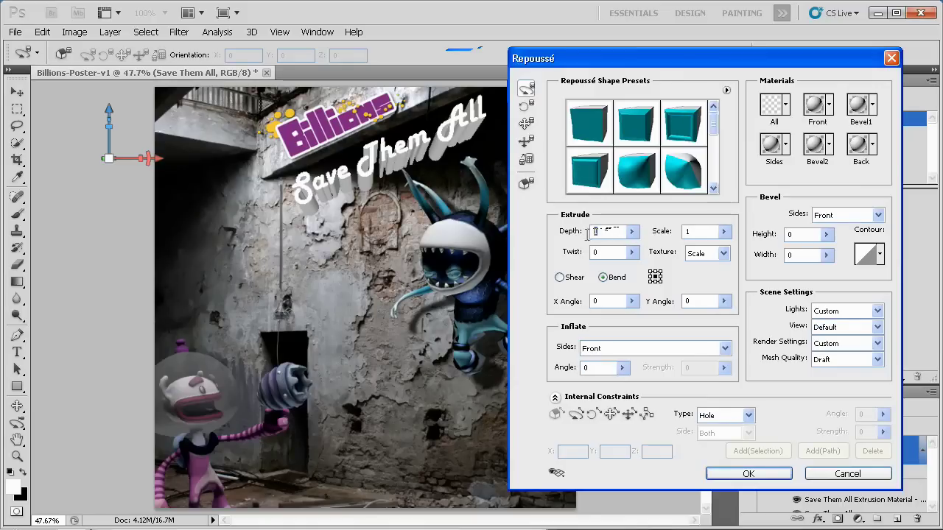
{"action": "type", "text": ".3"}
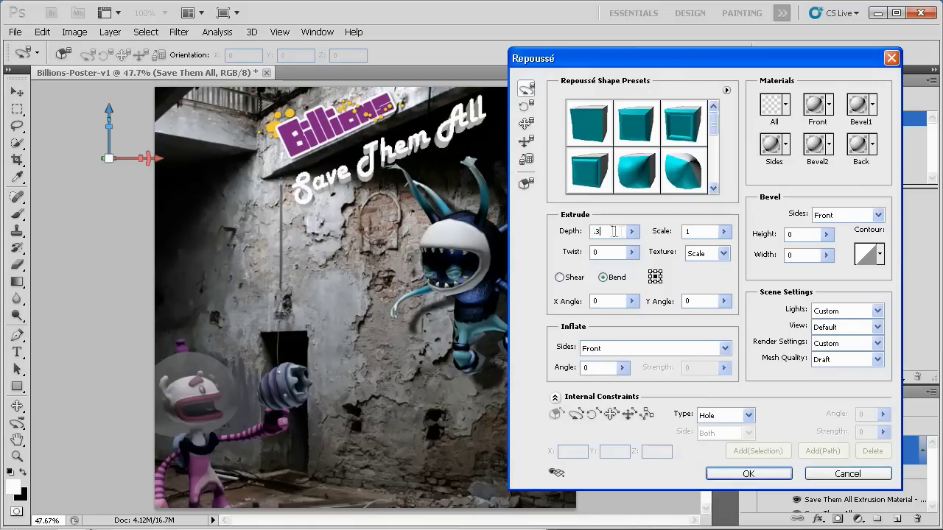
{"action": "type", "text": "5"}
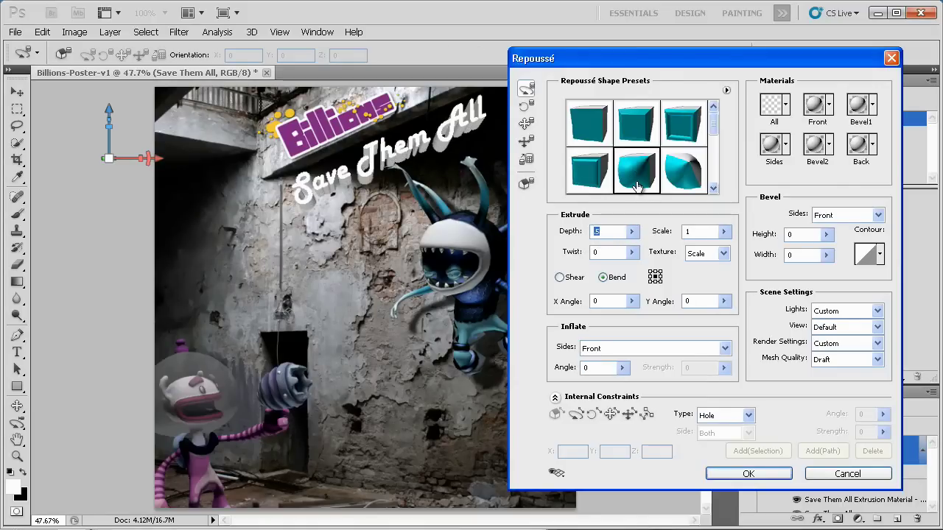
Apply the rounded Repoussé shape preset with inflate angle 90 and strength 0.2, and rotate the 3D text slightly
{"action": "left_click", "coordinate": [638, 187]}
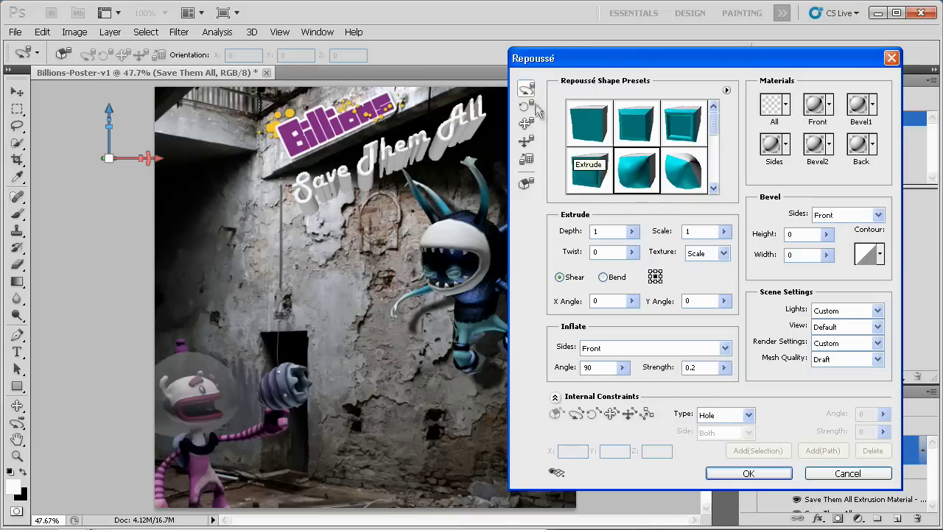
{"action": "left_click_drag", "start_coordinate": [344, 167], "coordinate": [348, 169]}
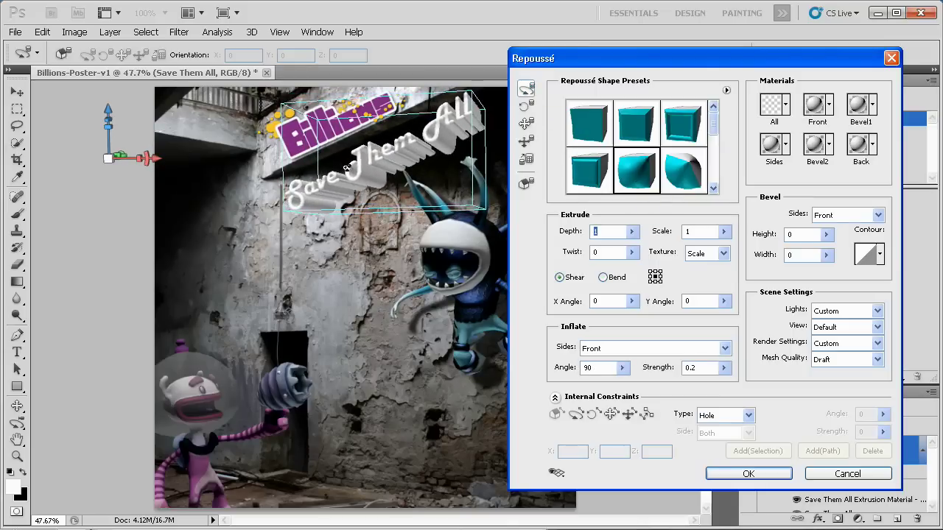
{"action": "left_click", "coordinate": [527, 106]}
{"action": "left_click_drag", "start_coordinate": [400, 137], "coordinate": [407, 136]}
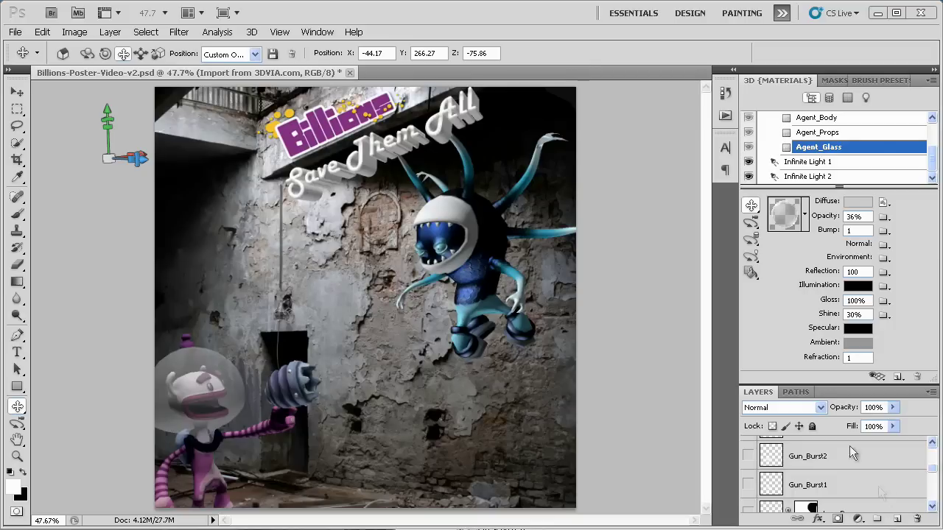
Load PSFacebook_Poster-background as the environment texture of the Agent_Glass material
{"action": "left_click", "coordinate": [885, 257]}
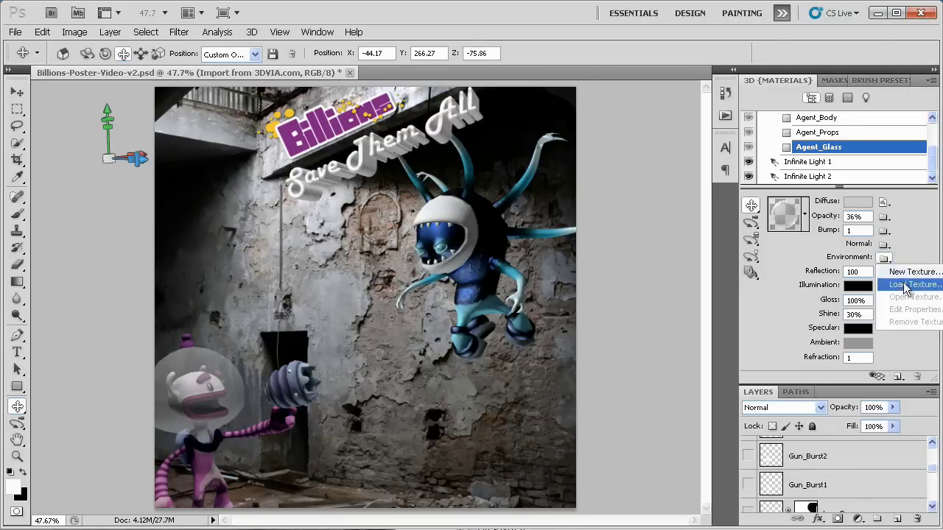
{"action": "left_click", "coordinate": [901, 284]}
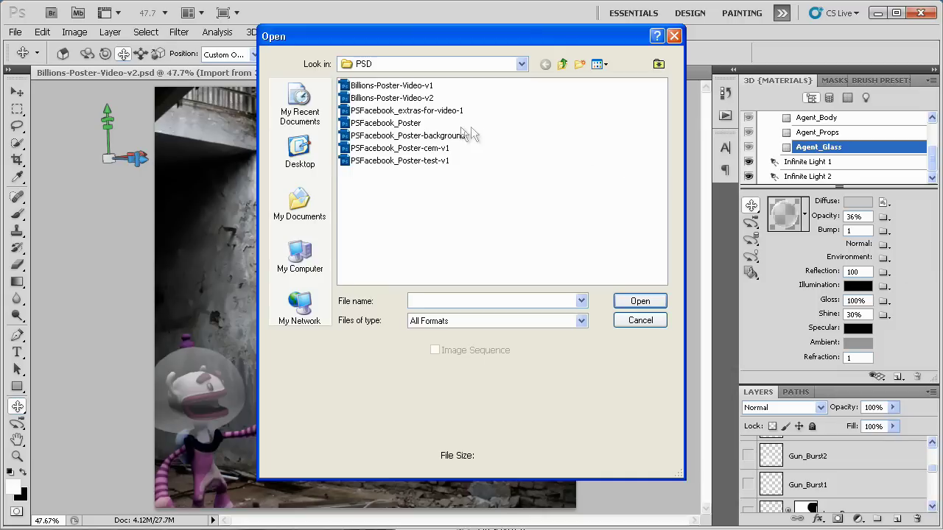
{"action": "left_click", "coordinate": [435, 137]}
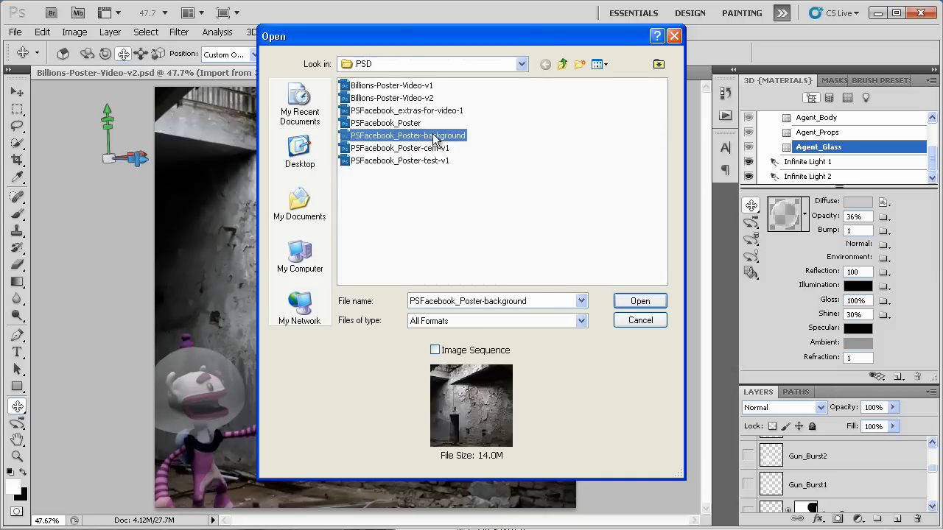
{"action": "double_click", "coordinate": [434, 137]}
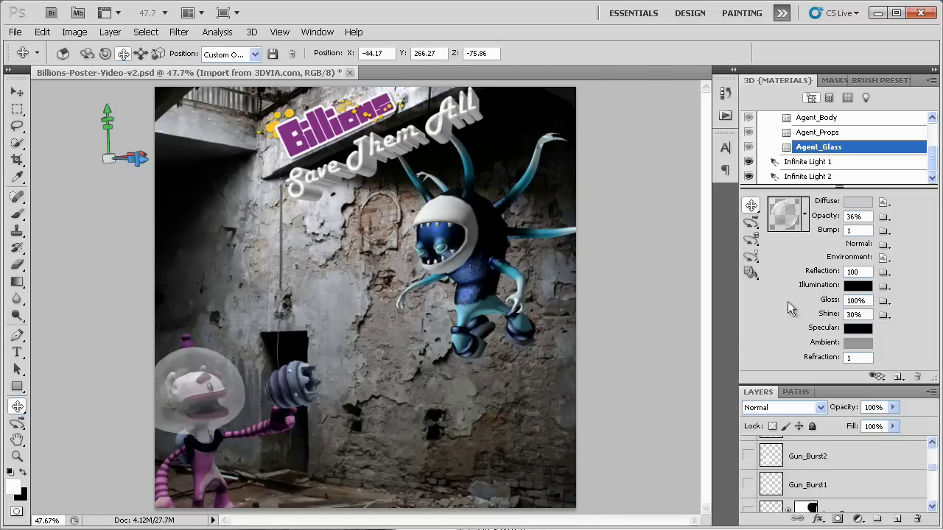
Set the Agent_Glass material's diffuse color to the light pink ed80e4
{"action": "left_click", "coordinate": [855, 204]}
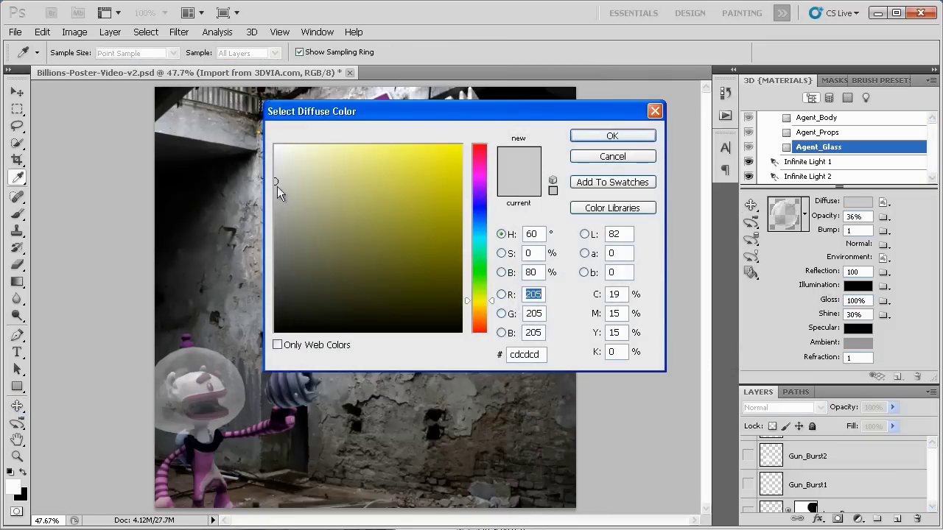
{"action": "left_click", "coordinate": [478, 174]}
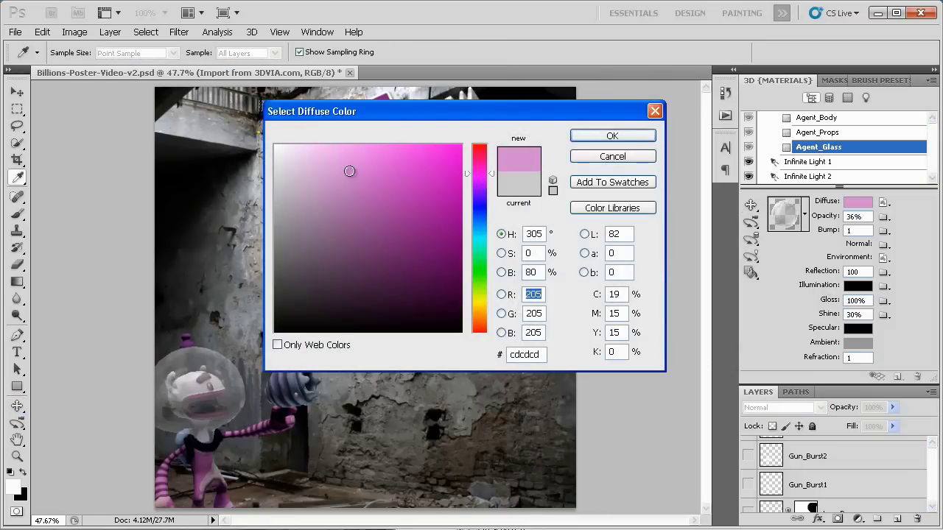
{"action": "left_click_drag", "start_coordinate": [349, 171], "coordinate": [363, 164]}
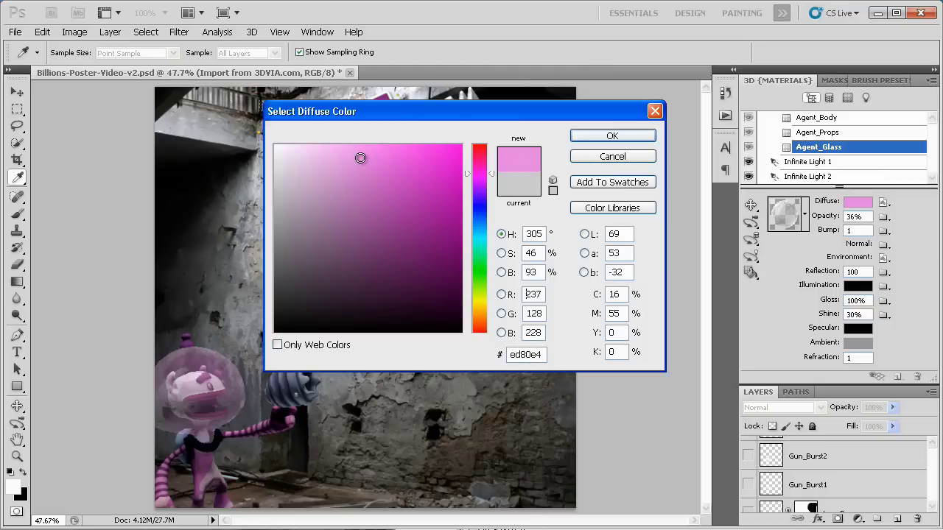
{"action": "left_click", "coordinate": [612, 135]}
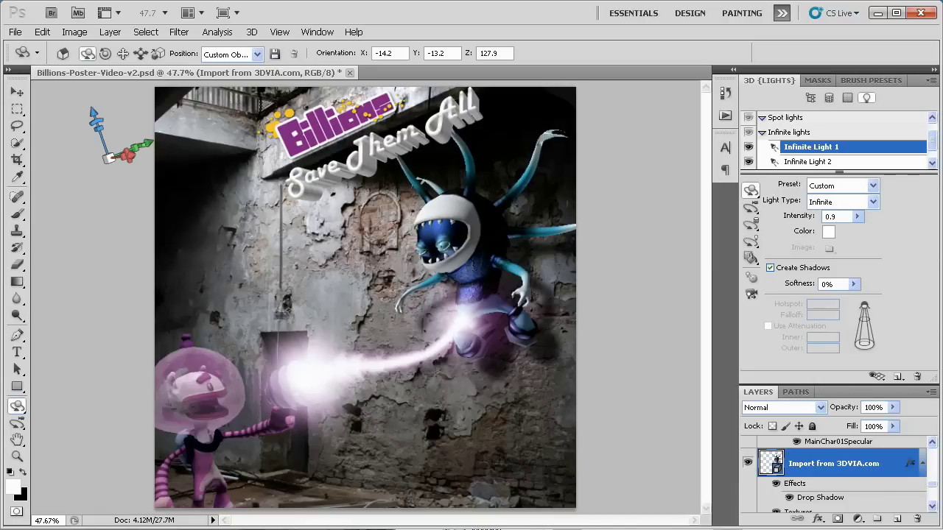
Rotate the blue tentacled monster slightly and fine-tune its position around the end of the gun beam
{"action": "left_click_drag", "start_coordinate": [475, 272], "coordinate": [471, 275]}
{"action": "left_click", "coordinate": [123, 54]}
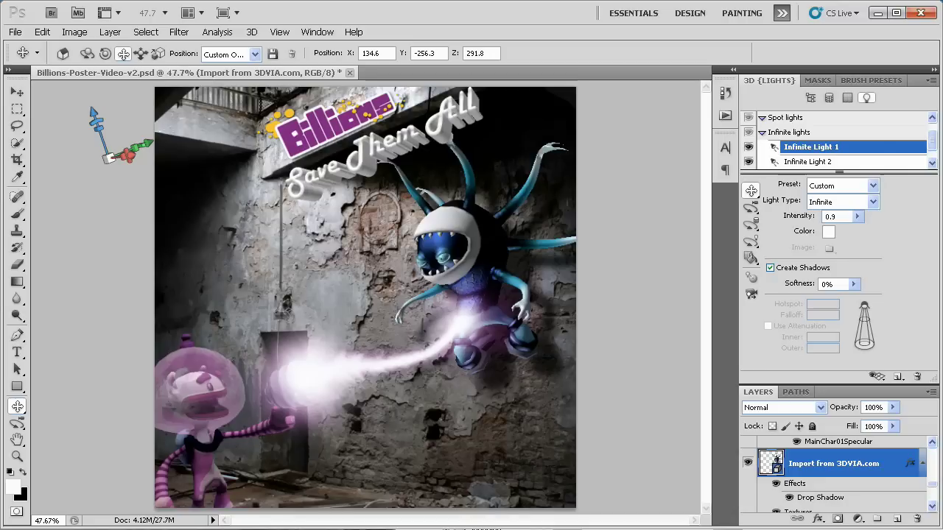
{"action": "mouse_move", "coordinate": [471, 280]}
{"action": "left_mouse_down"}
{"action": "mouse_move", "coordinate": [484, 296]}
{"action": "mouse_move", "coordinate": [467, 294]}
{"action": "left_mouse_up"}
{"action": "left_click", "coordinate": [105, 53]}
{"action": "key", "text": "shift+k"}
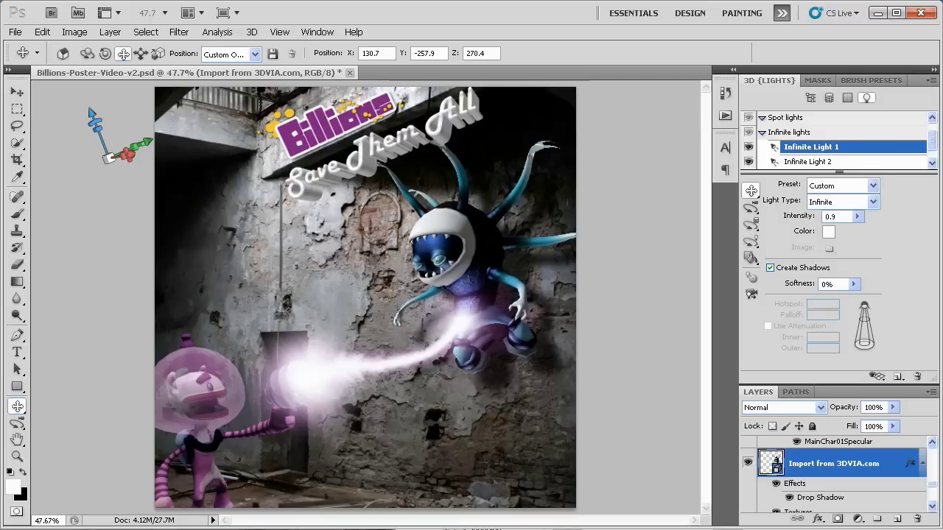
{"action": "left_click", "coordinate": [159, 54]}
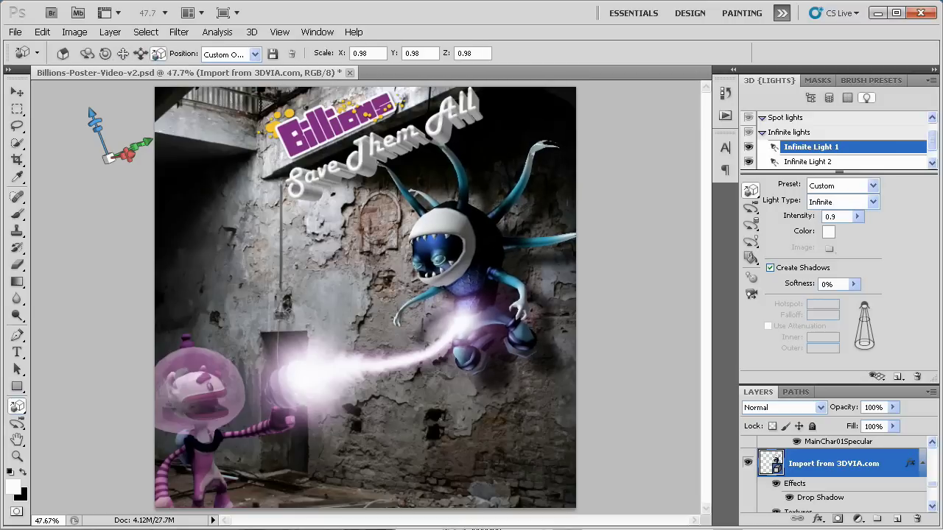